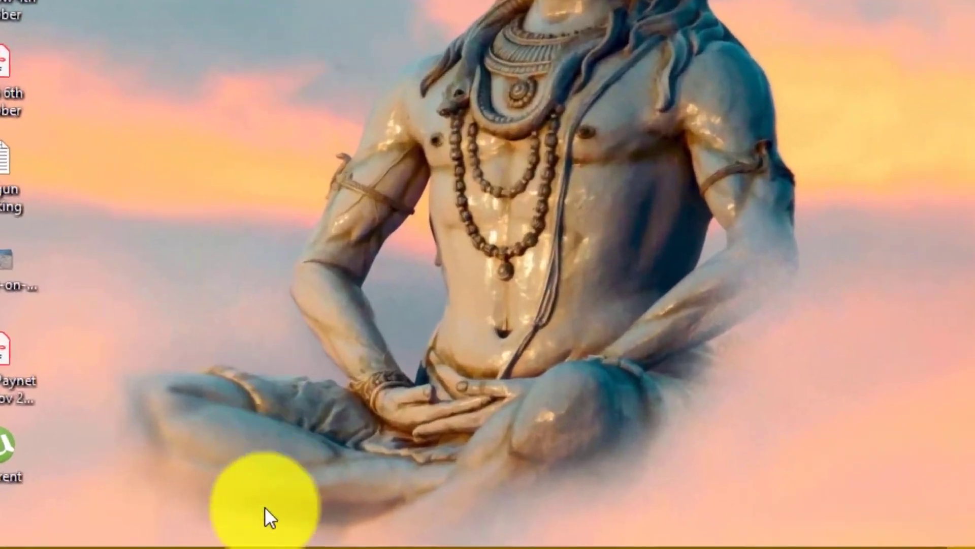
Open File Explorer from the taskbar and go to This PC.
mouse_move(361, 532)
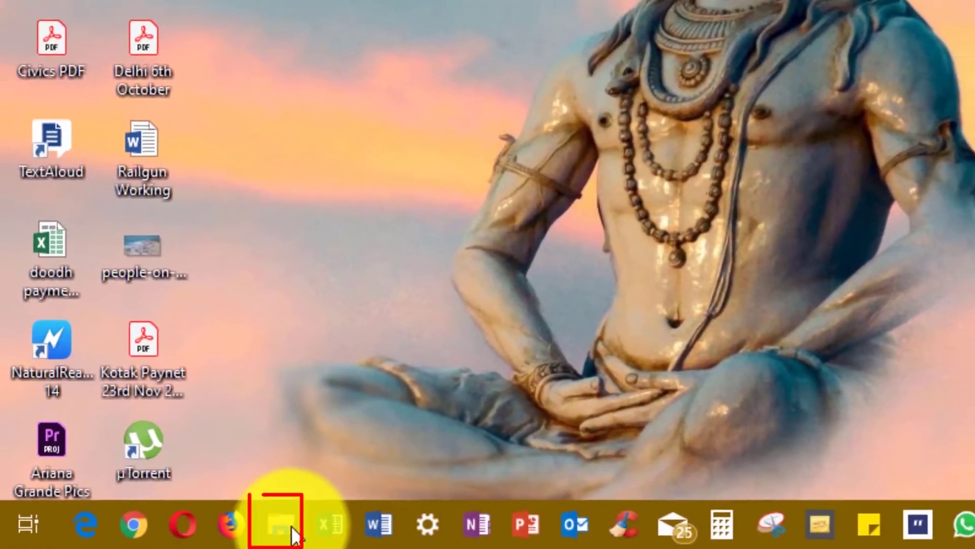
left_click(119, 523)
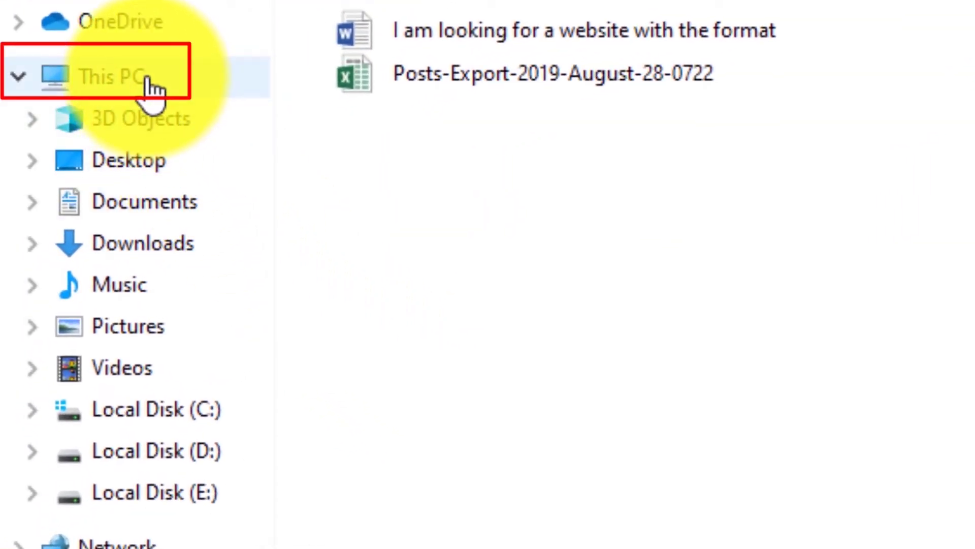
left_click(151, 84)
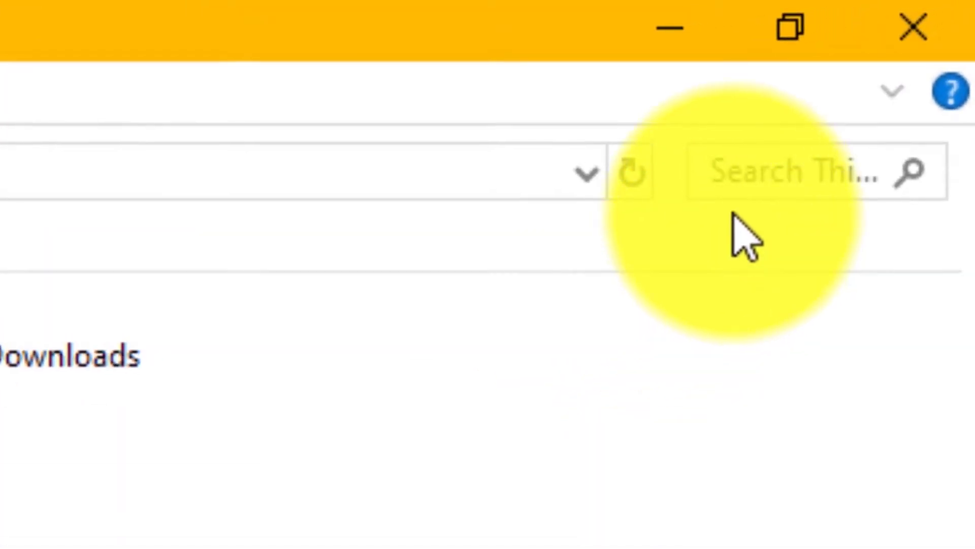
Search This PC for kind:=video, picking Video from the kind: suggestions.
left_click(717, 169)
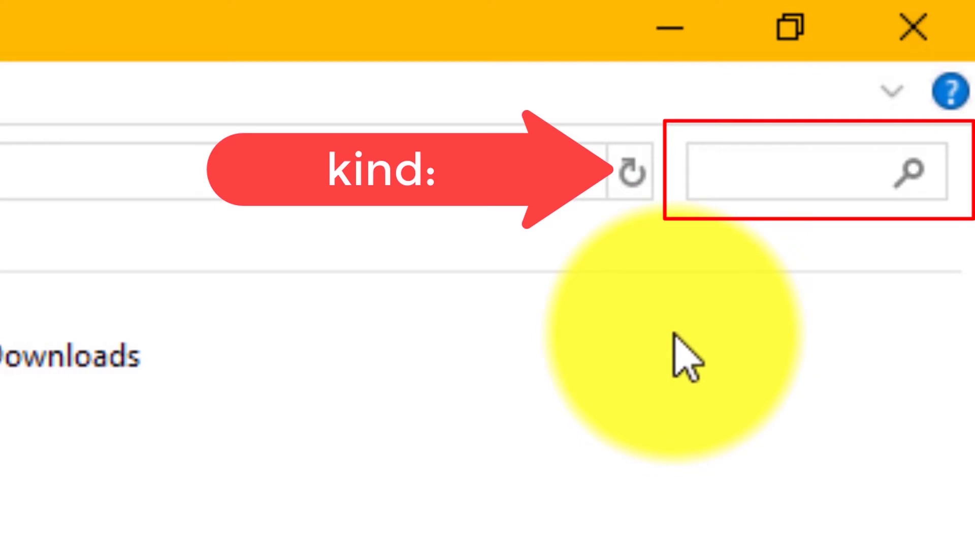
type("kind:")
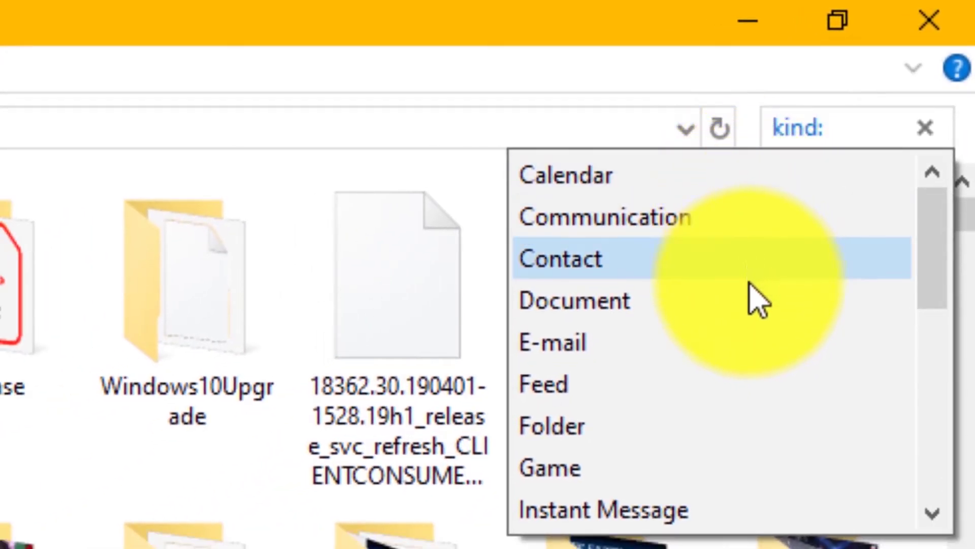
scroll(762, 455, "down", 1)
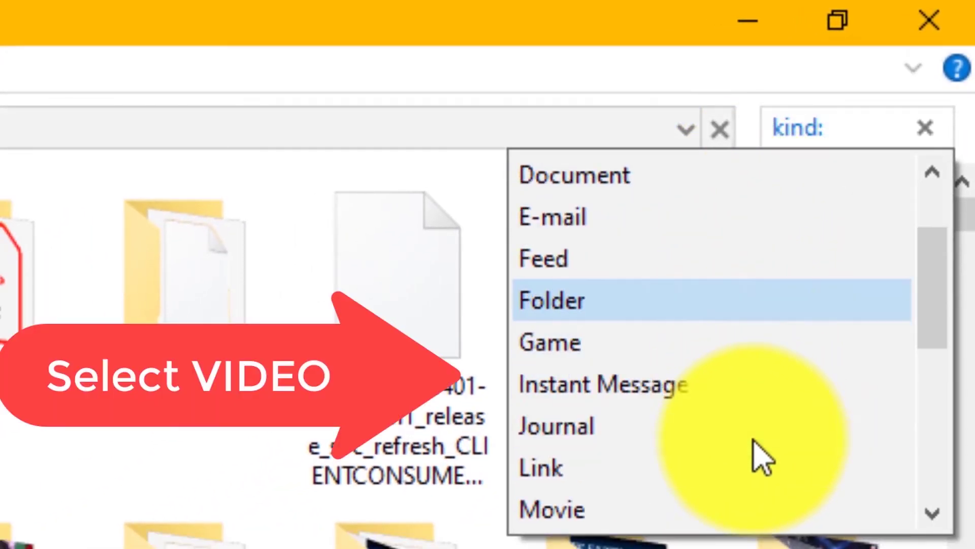
scroll(762, 457, "down", 1)
scroll(762, 457, "down", 1)
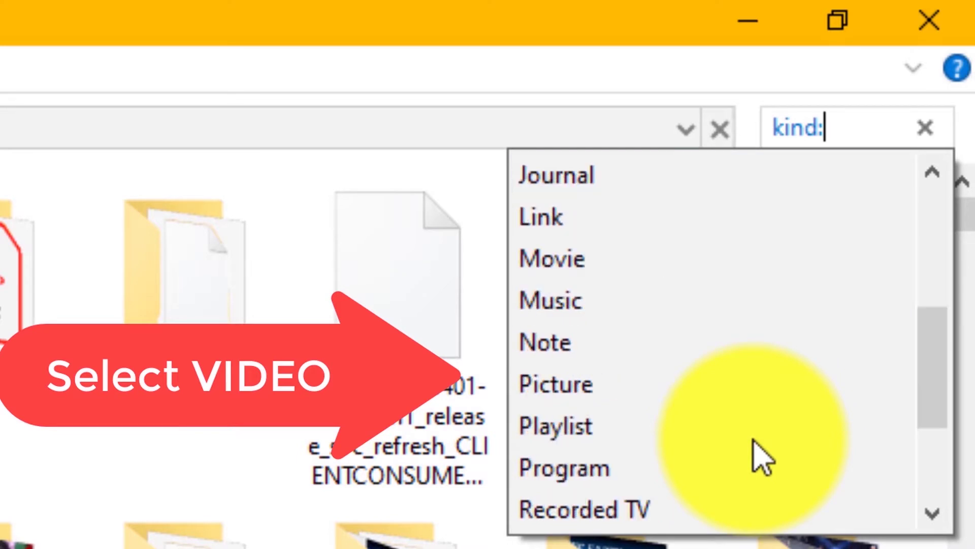
scroll(762, 457, "down", 1)
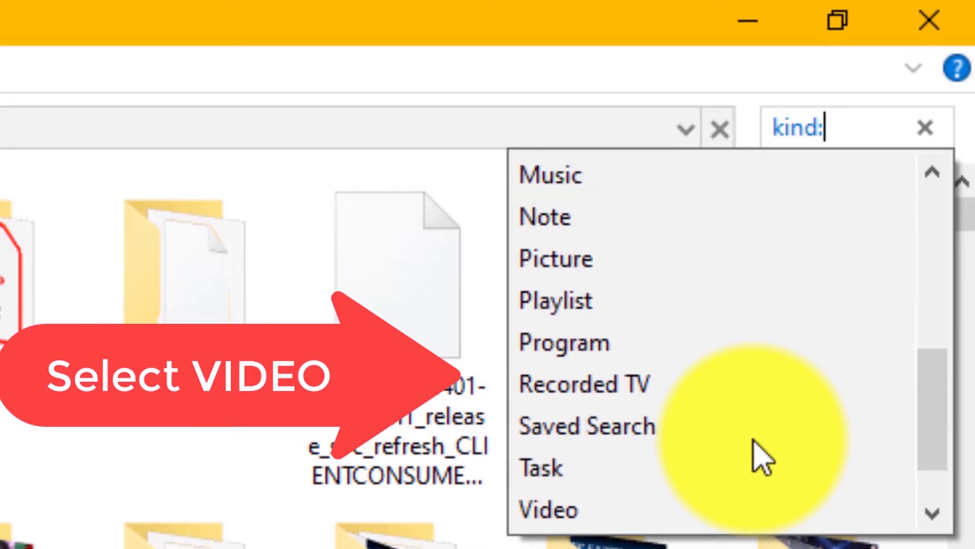
scroll(762, 457, "down", 1)
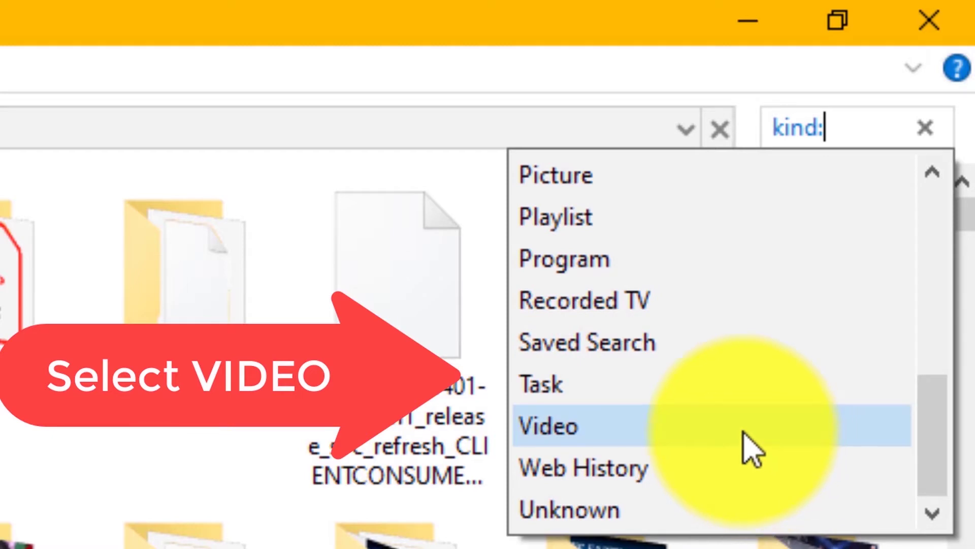
left_click(616, 438)
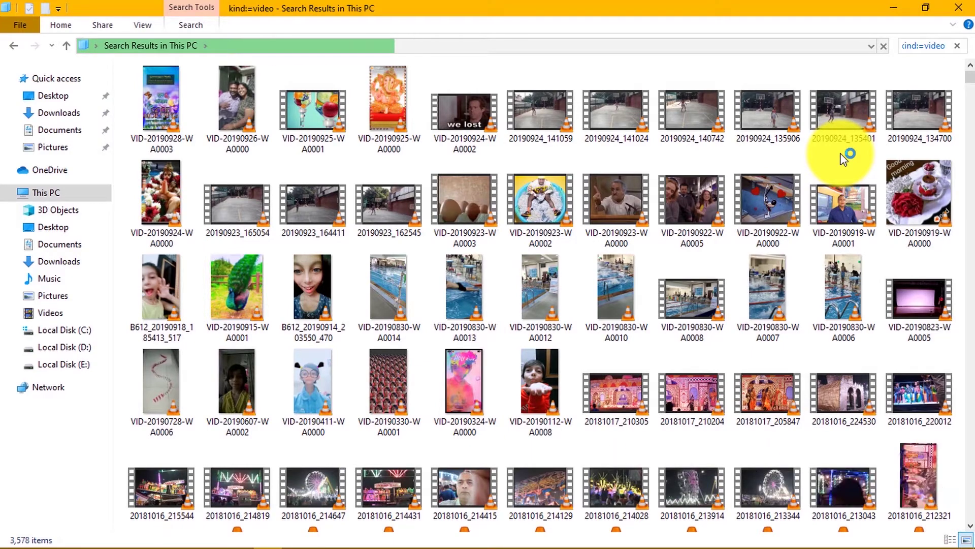
scroll(843, 157, "down", 10)
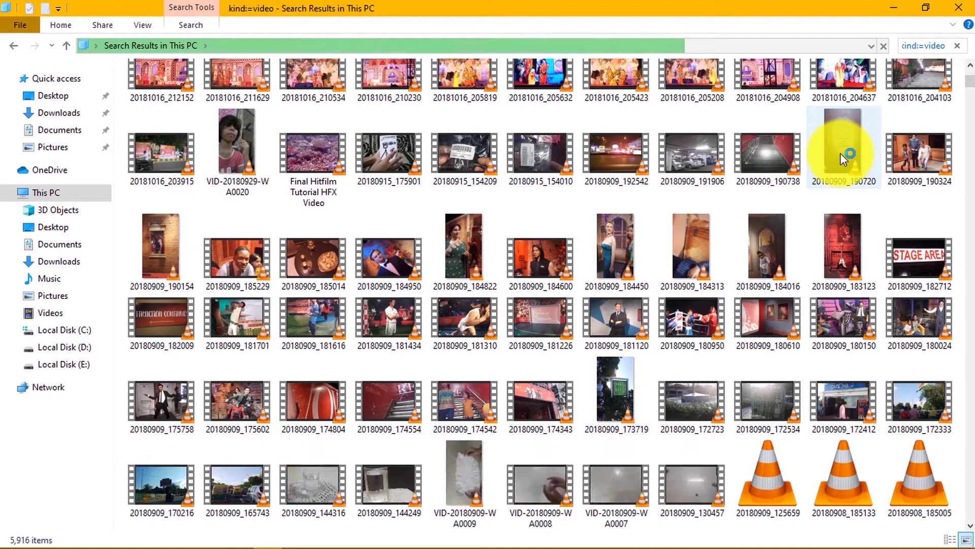
scroll(840, 153, "down", 3)
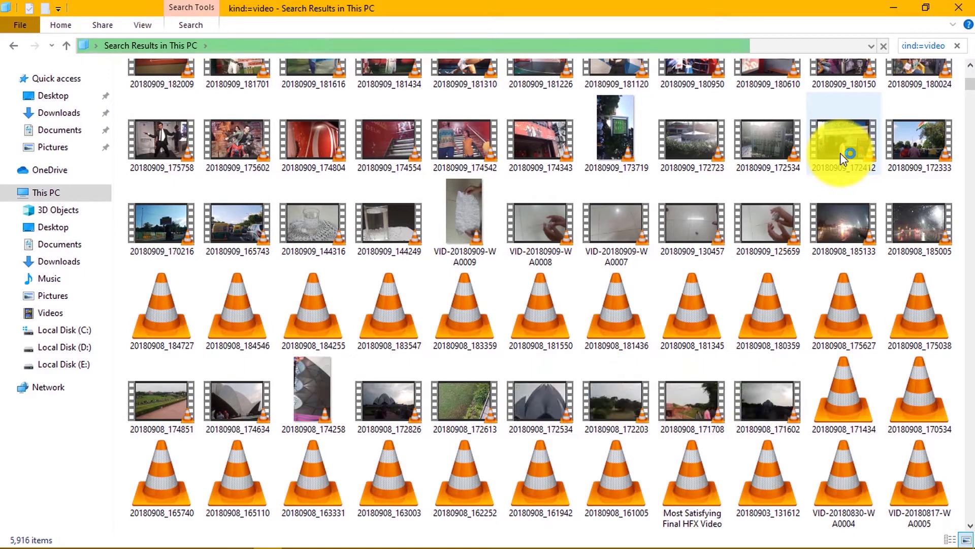
scroll(841, 153, "down", 10)
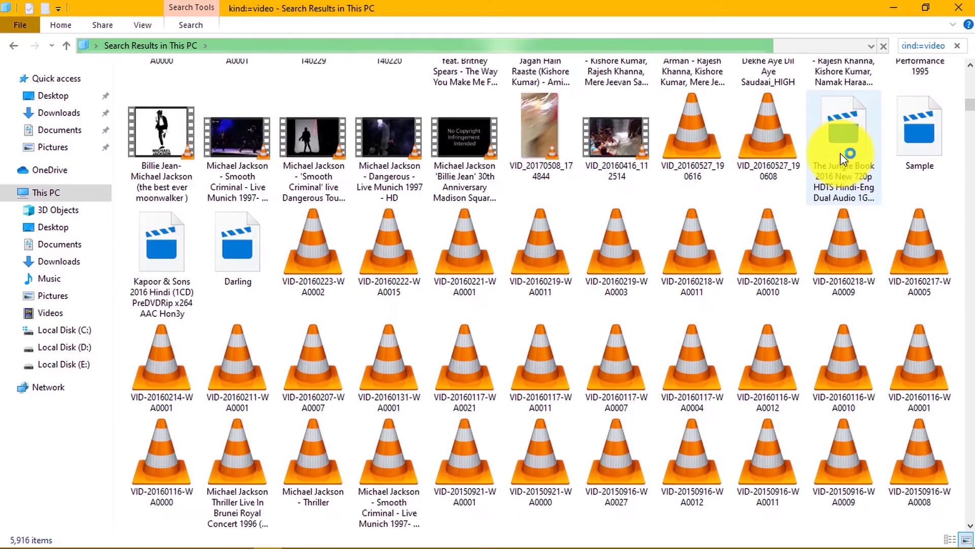
scroll(840, 154, "down", 3)
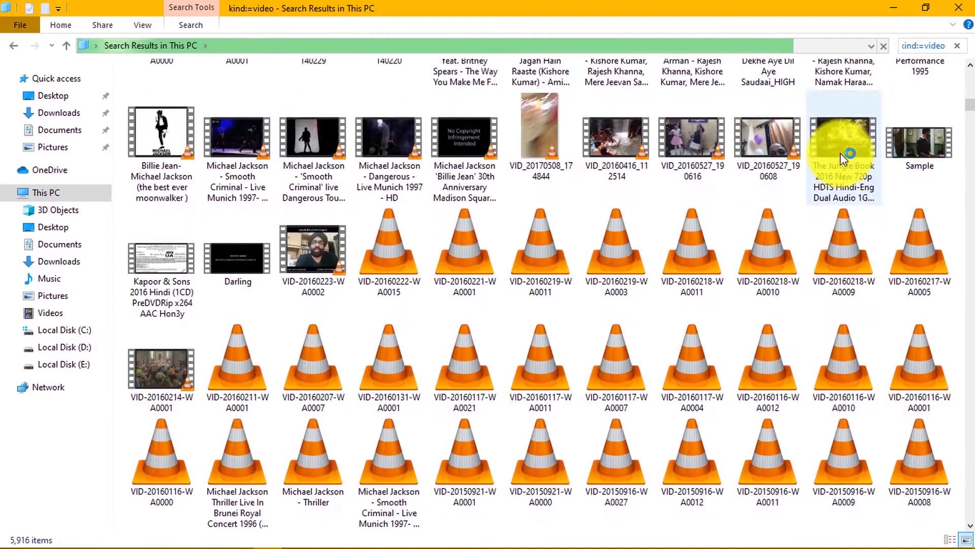
left_click_drag(970, 112, 970, 391)
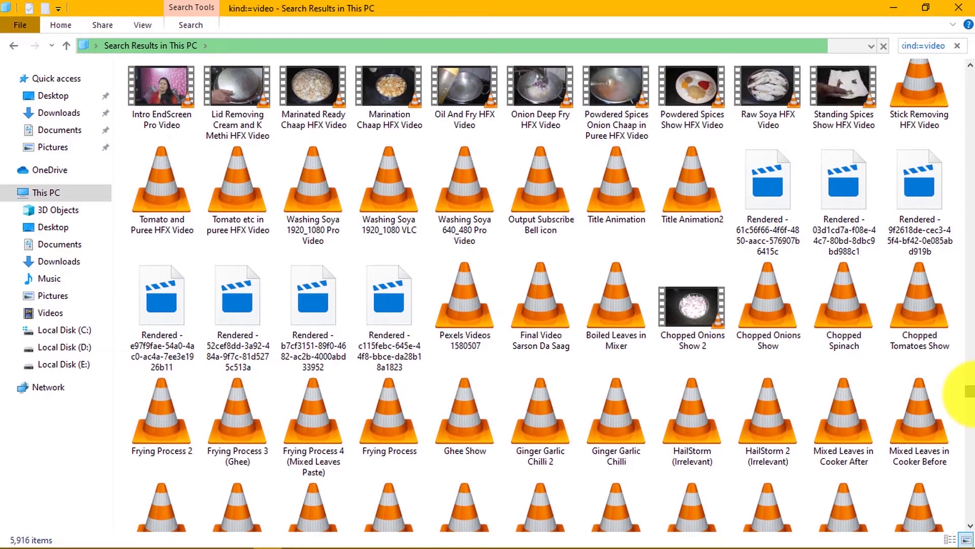
left_click_drag(970, 391, 970, 66)
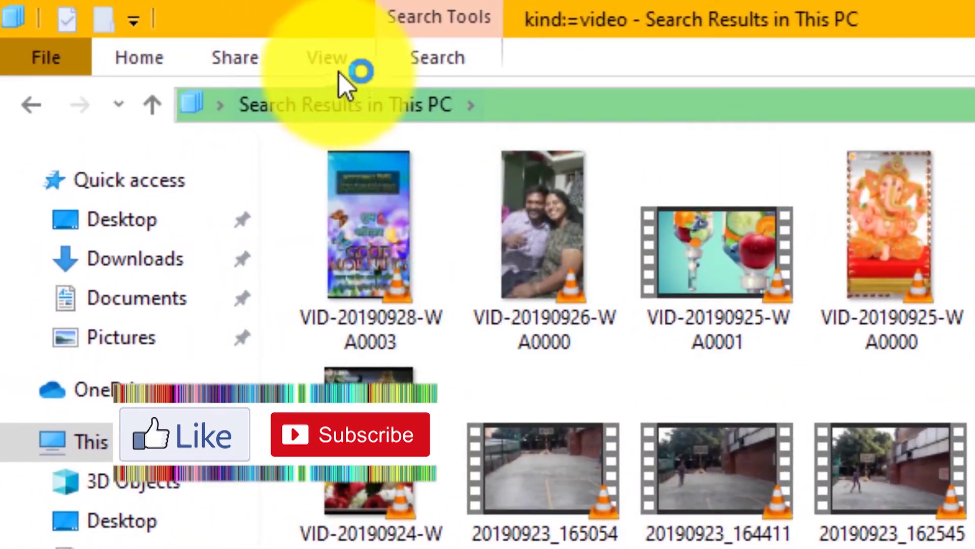
Switch the video results to the Extra large icons layout.
left_click(337, 58)
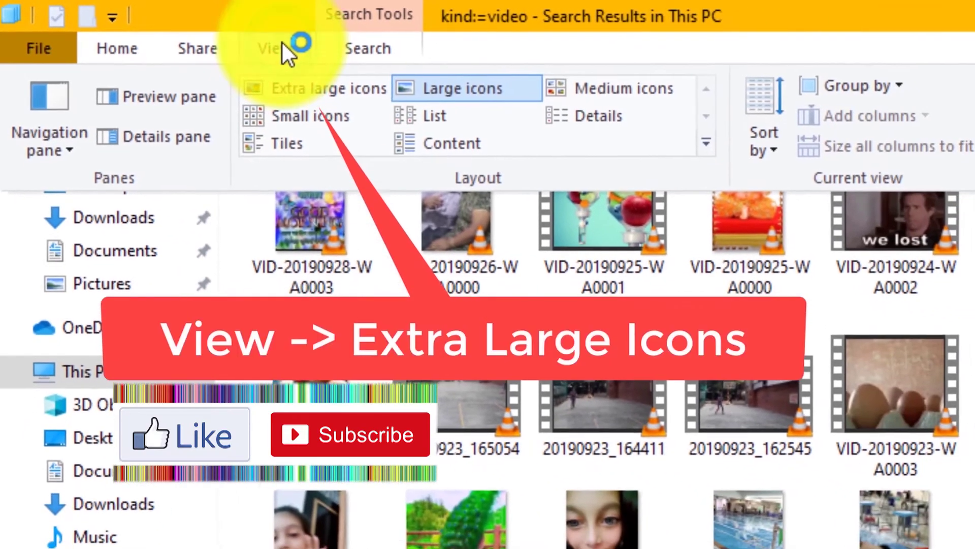
left_click(339, 101)
left_click(298, 87)
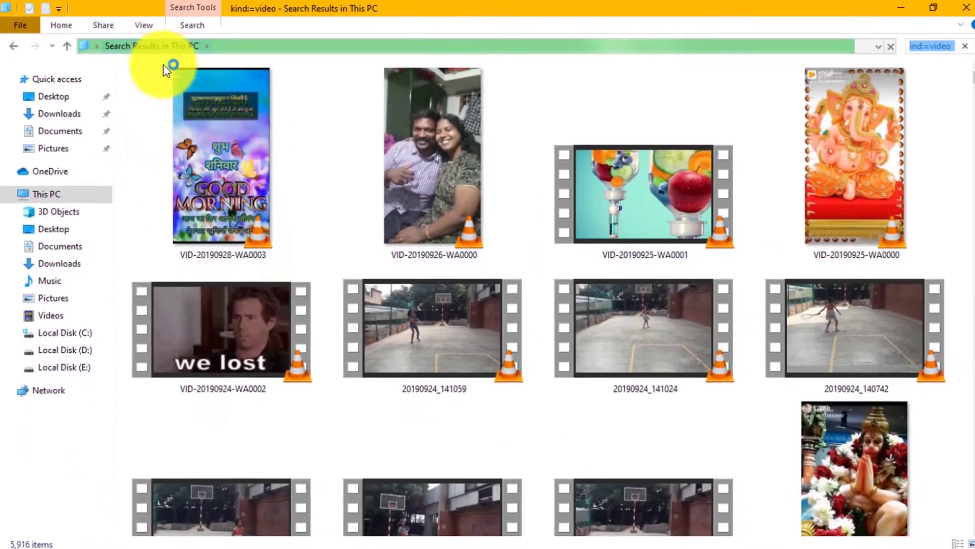
Select the VID-20190928-WA0003 and VID-20190924-WA0002 videos to view their info.
left_click(337, 202)
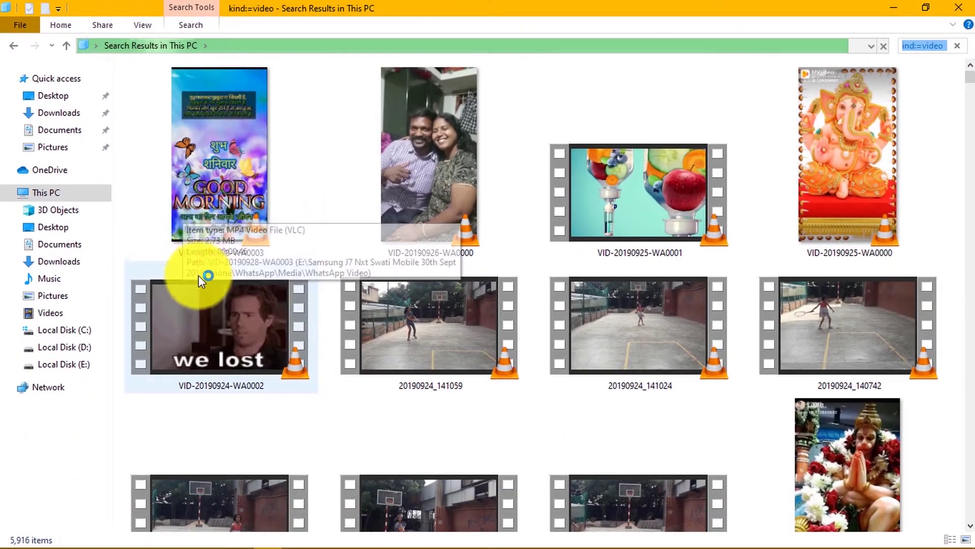
left_click(202, 334)
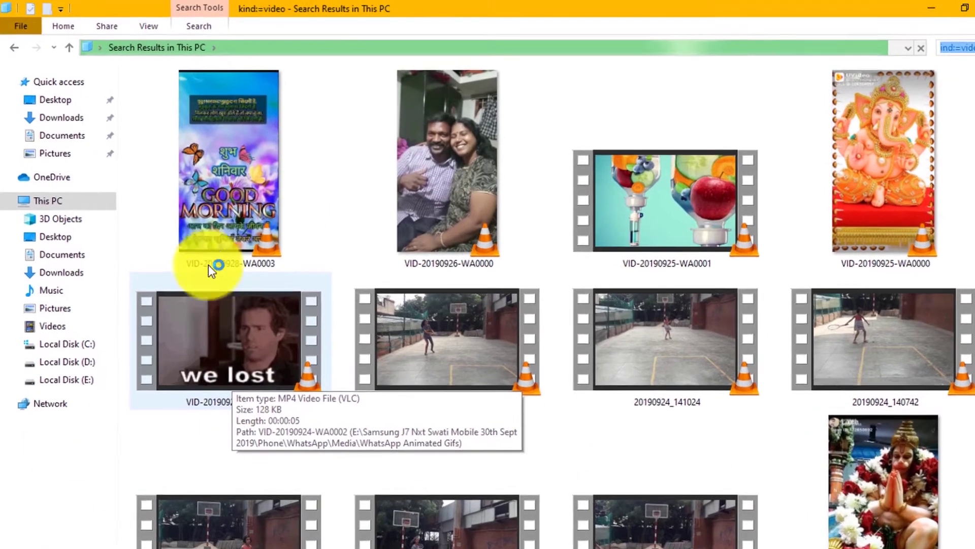
left_click(150, 94)
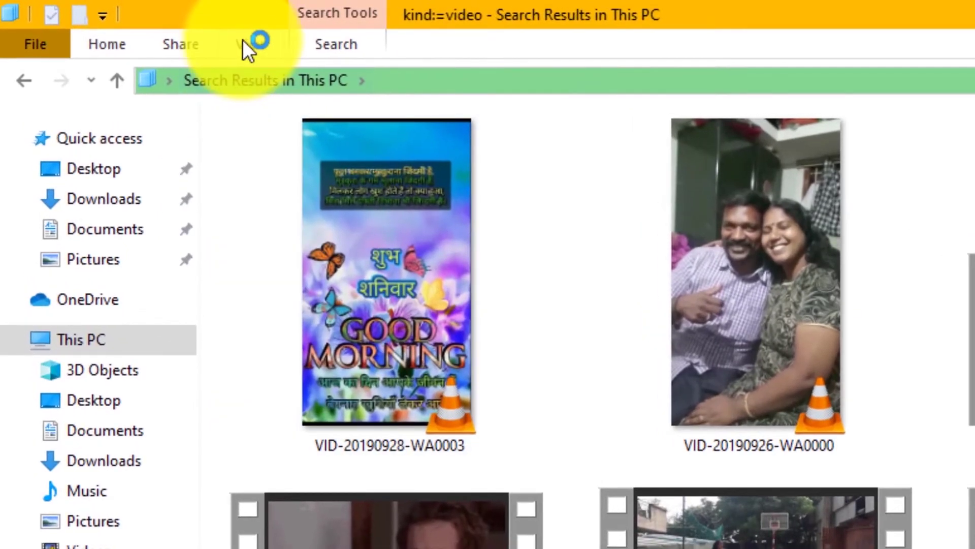
left_click(247, 43)
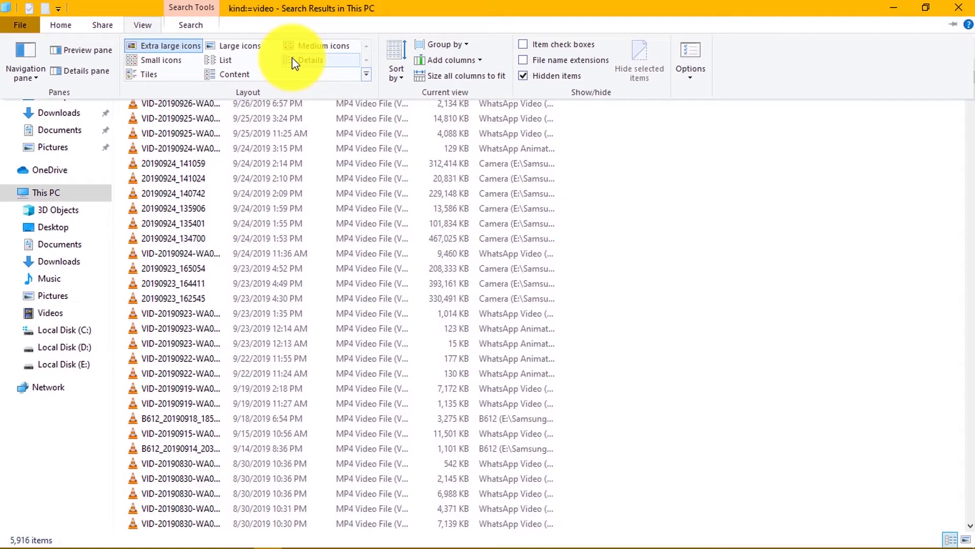
Switch to Details layout and widen the Folder column to show full paths.
left_click(291, 60)
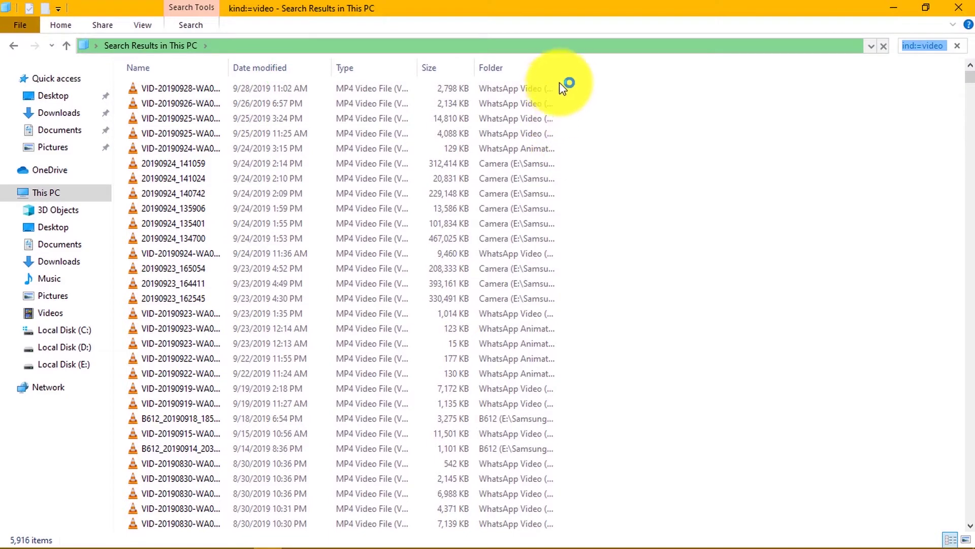
left_click_drag(568, 71, 861, 72)
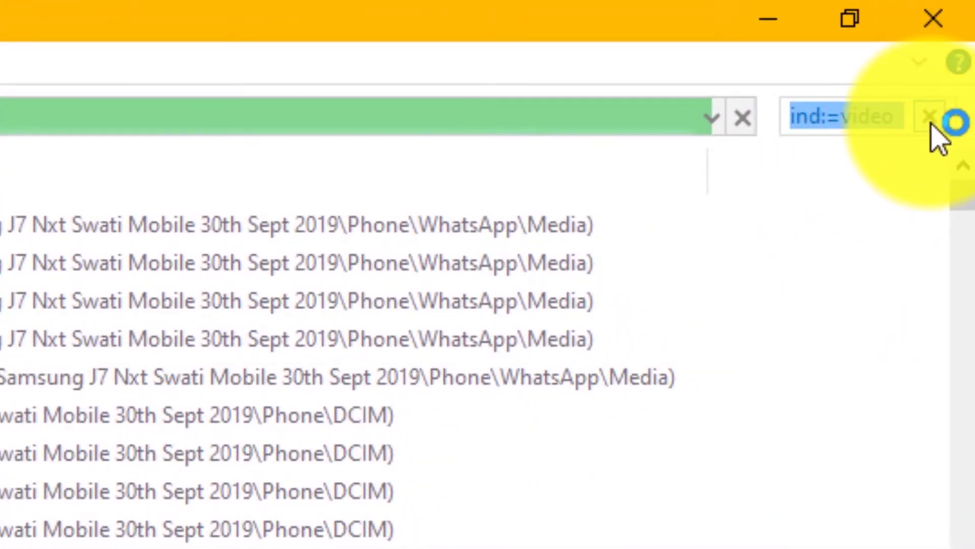
Clear the old search and rerun a kind:=video search across This PC.
left_click(930, 120)
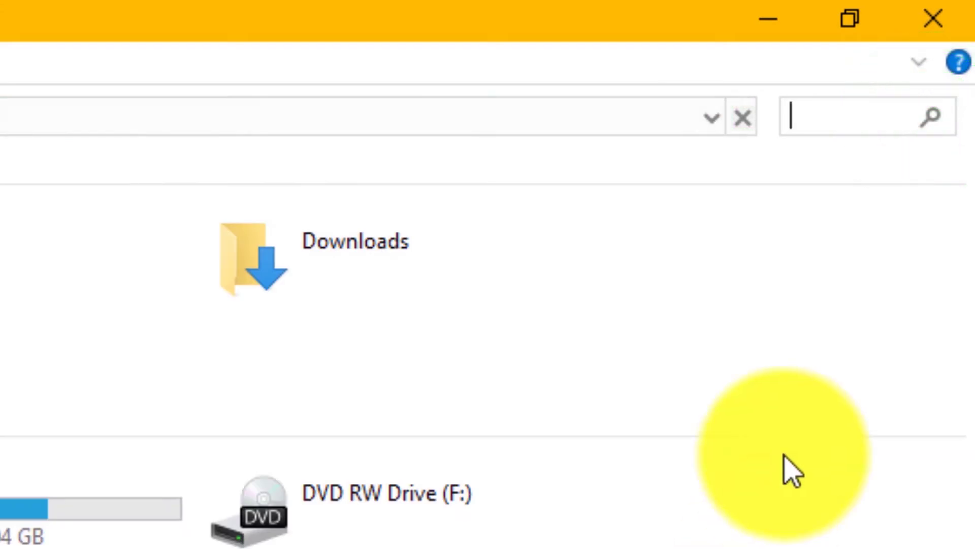
left_click(851, 113)
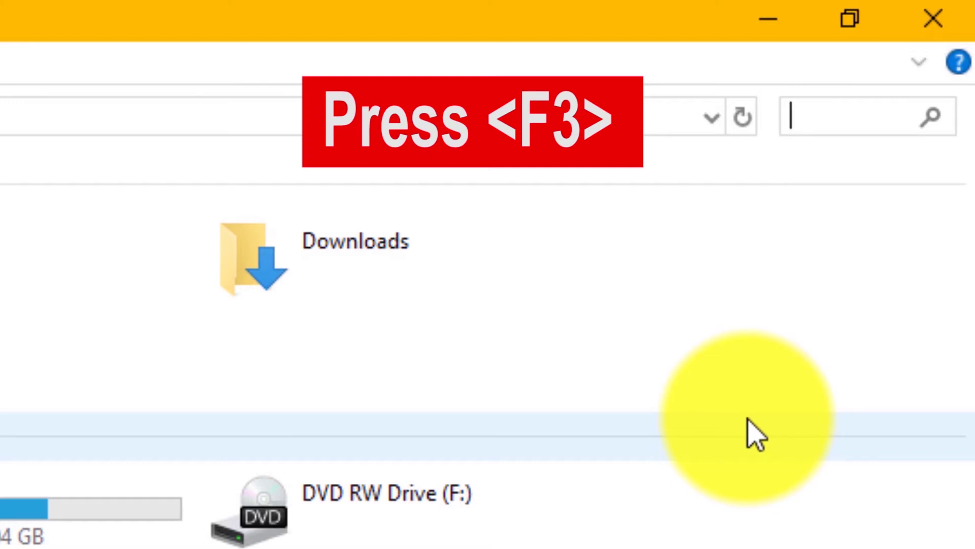
type("kind:")
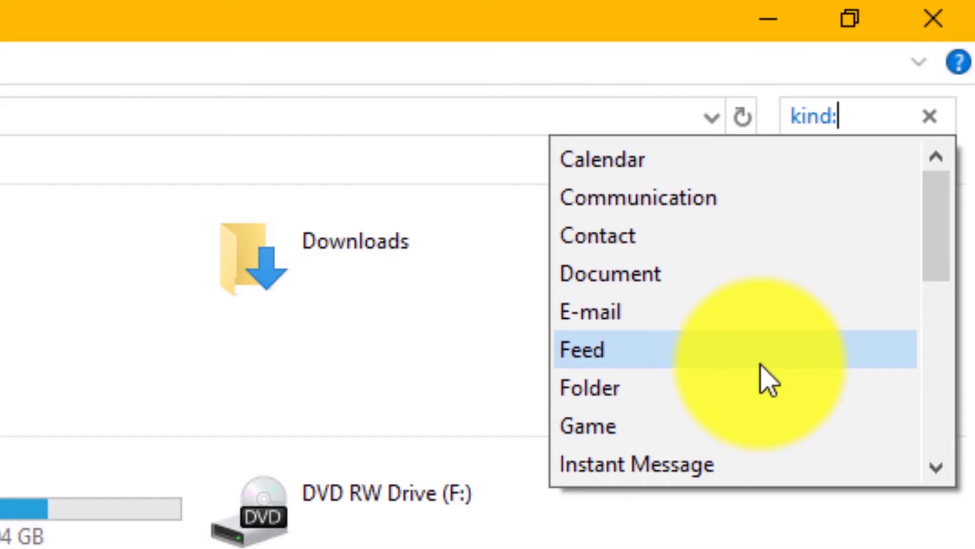
scroll(762, 366, "down", 2)
scroll(770, 381, "down", 3)
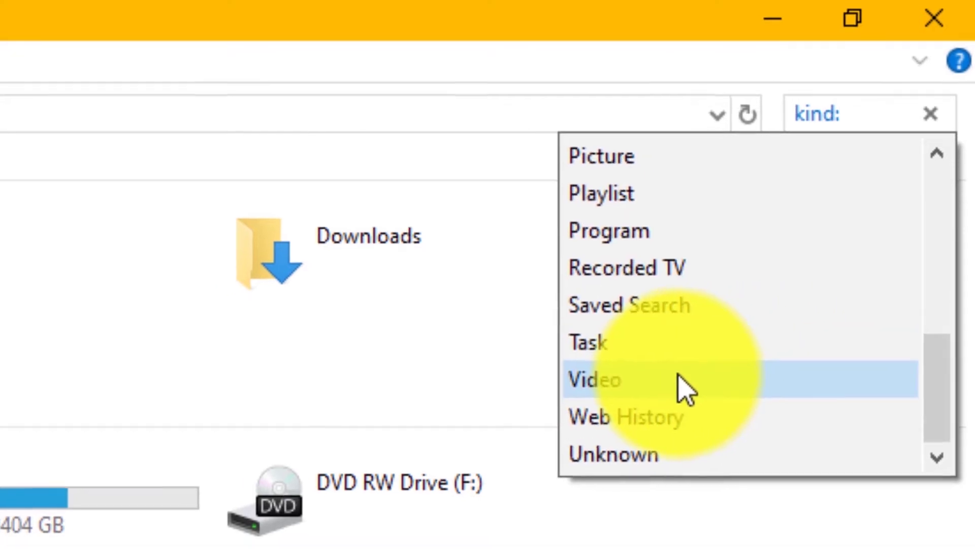
left_click(683, 388)
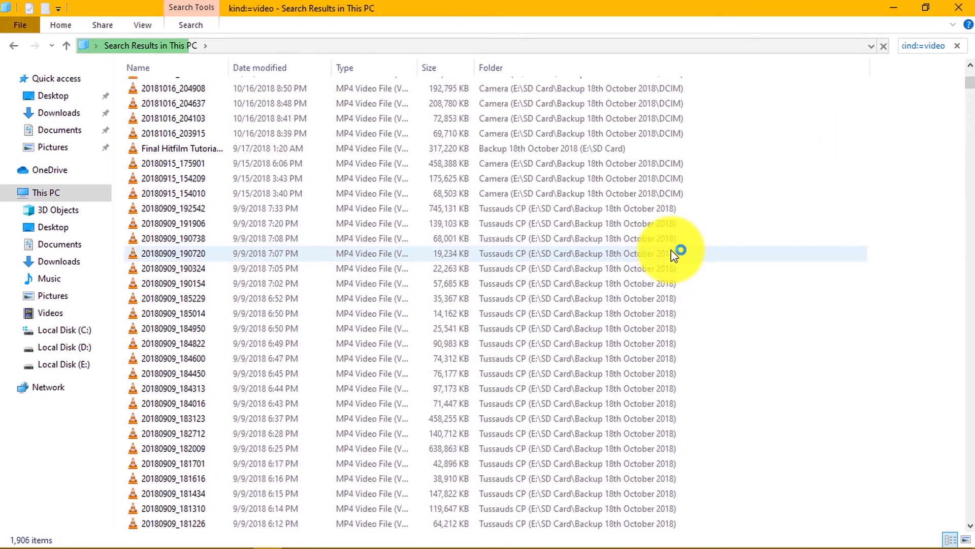
Scroll through the video results, then clear the search.
scroll(676, 253, "down", 4)
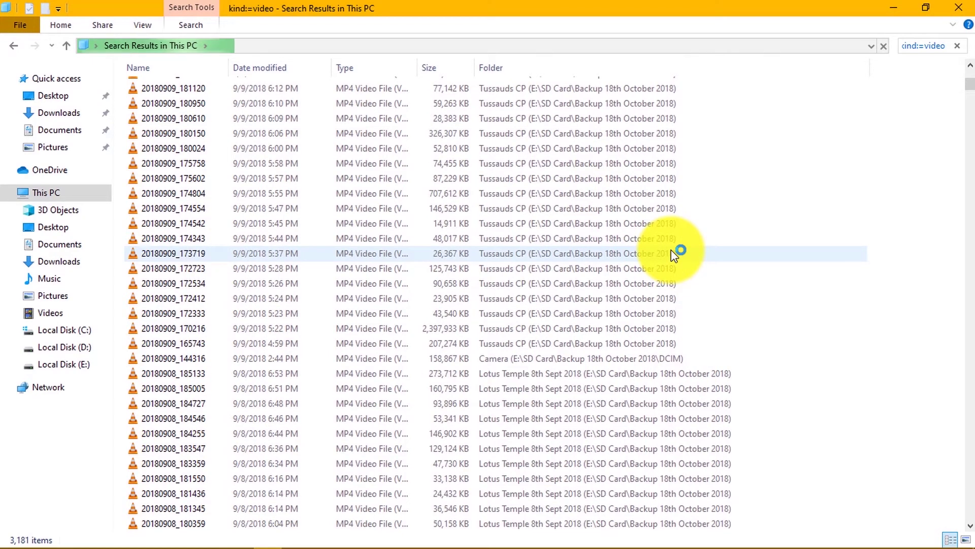
scroll(675, 254, "down", 10)
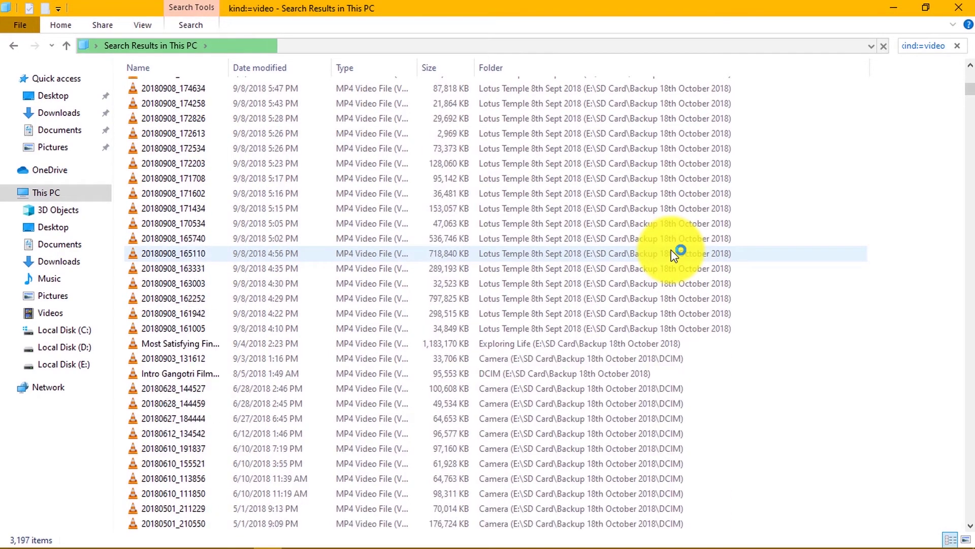
scroll(673, 252, "down", 5)
scroll(673, 253, "down", 4)
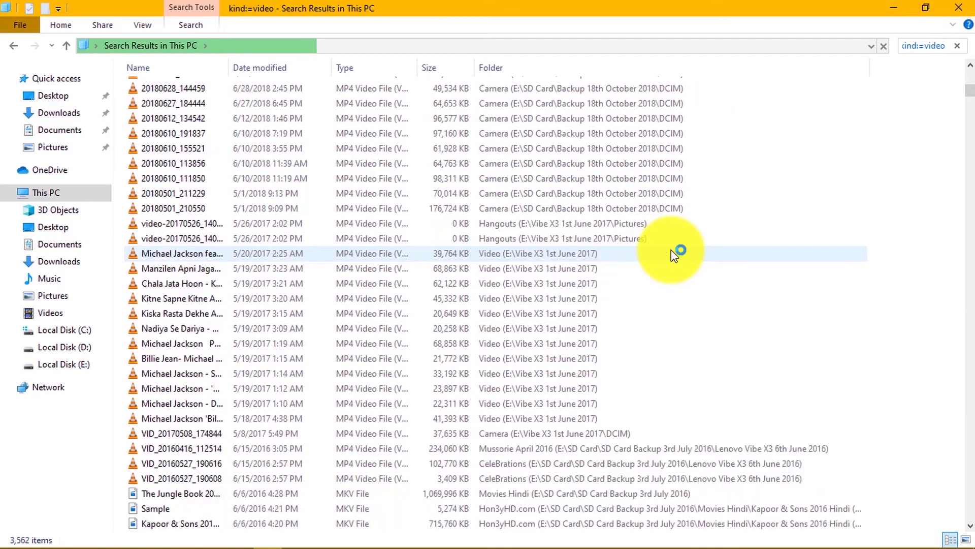
scroll(673, 252, "down", 10)
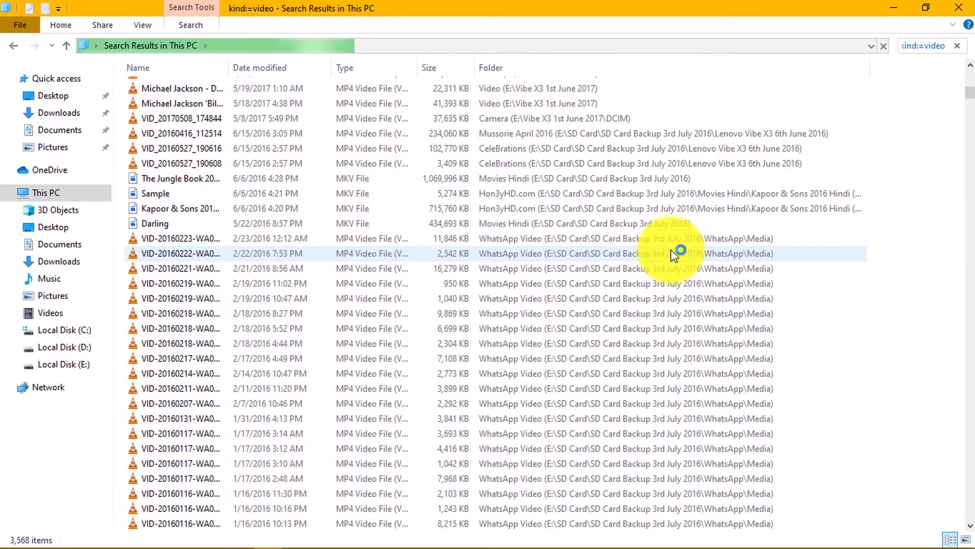
scroll(671, 248, "down", 3)
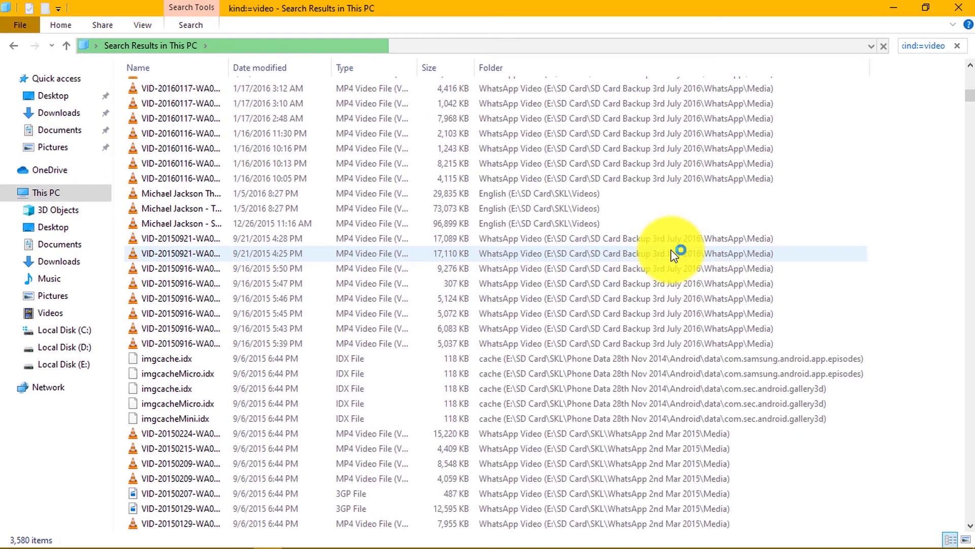
scroll(671, 249, "down", 1)
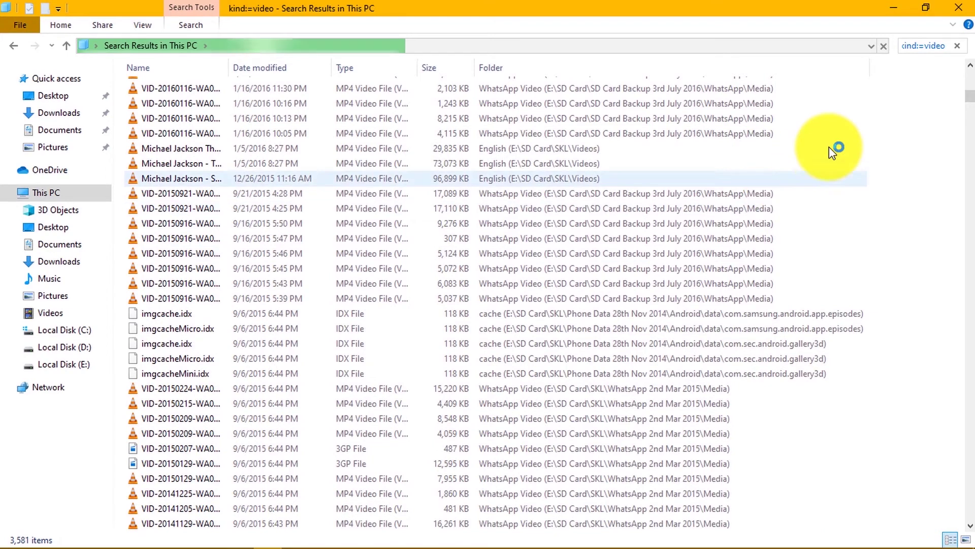
left_click(955, 47)
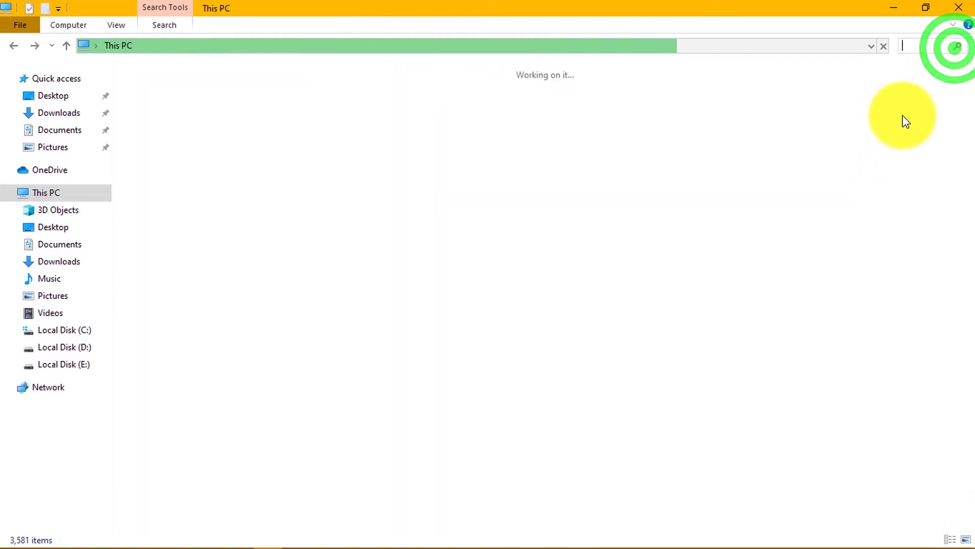
Clear the search box and search This PC for kind:=picture.
left_click(928, 45)
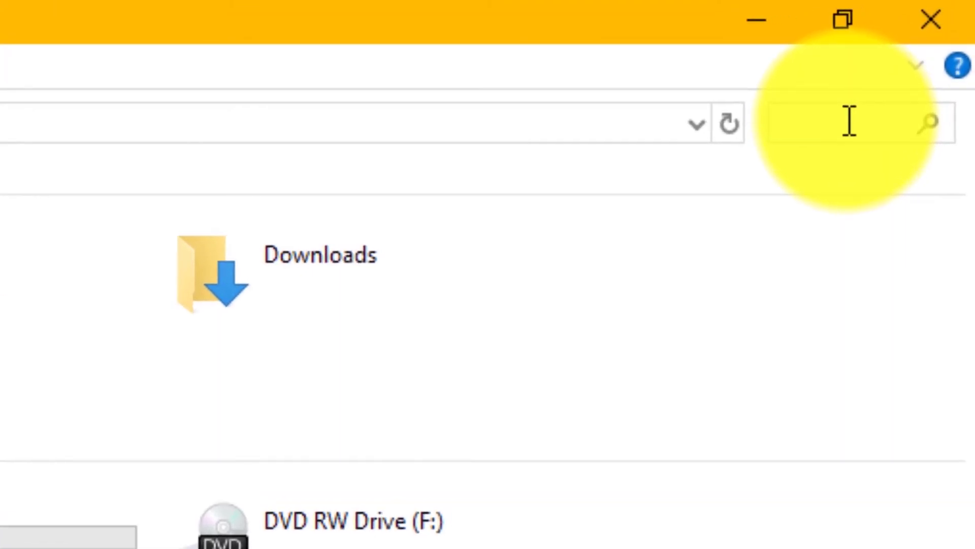
type("kind:")
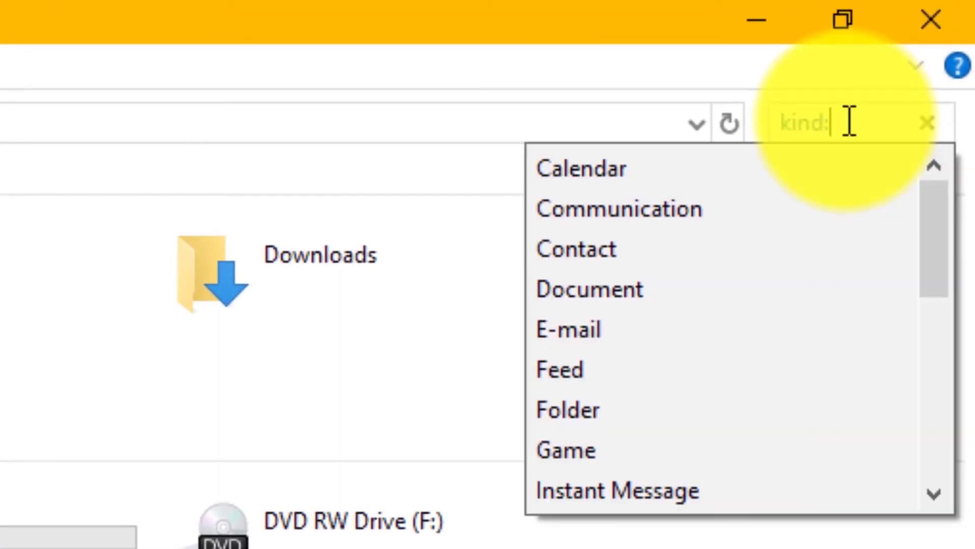
scroll(678, 373, "down", 1)
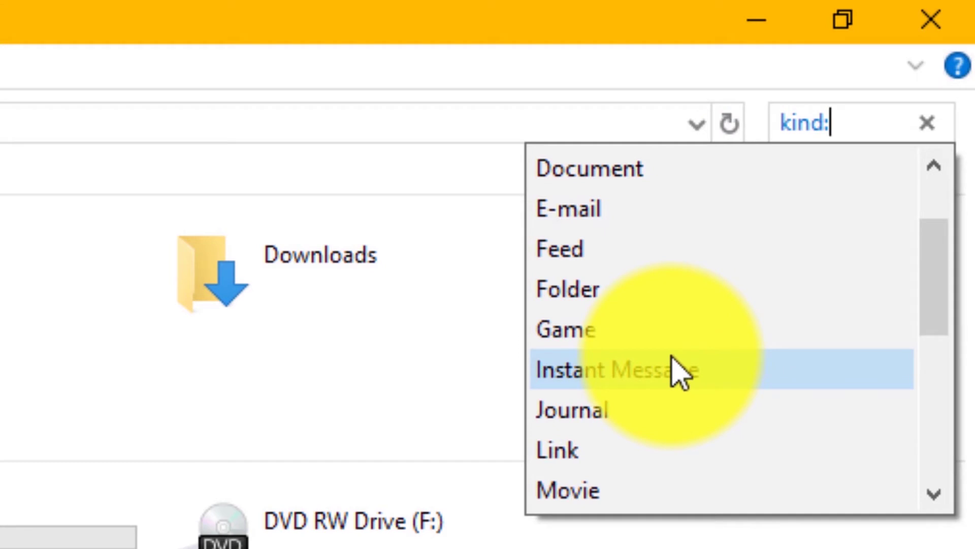
scroll(678, 373, "down", 1)
scroll(678, 373, "down", 1)
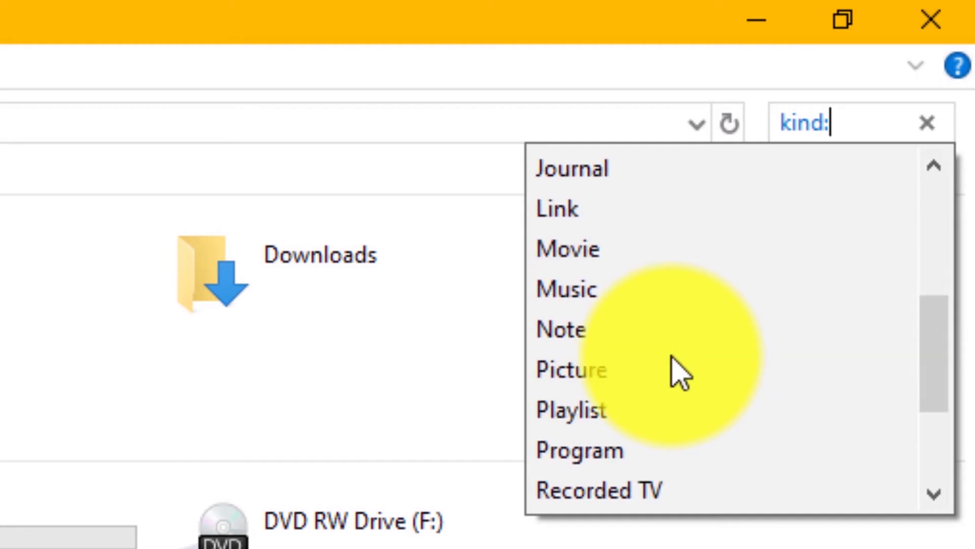
scroll(679, 373, "down", 1)
scroll(680, 373, "down", 1)
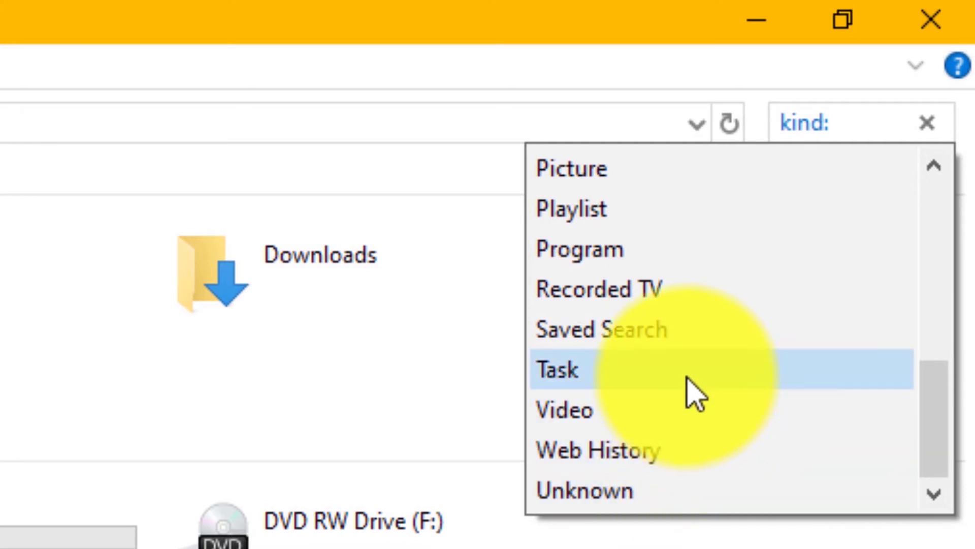
scroll(693, 393, "up", 1)
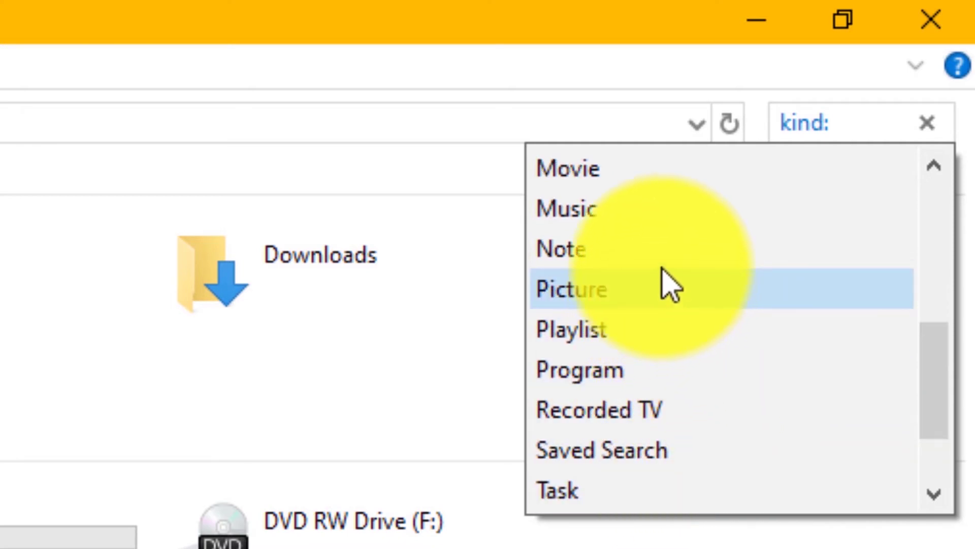
left_click(661, 288)
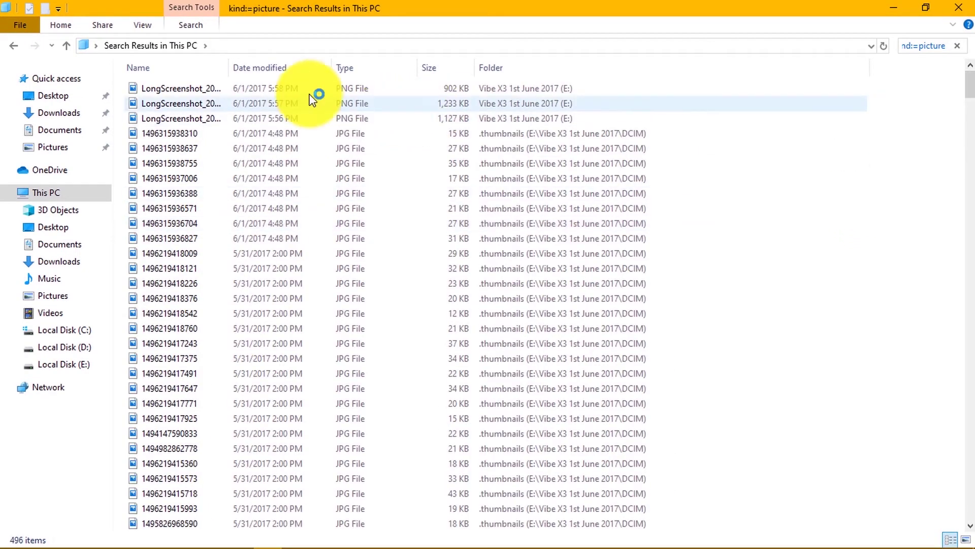
Show the picture results as Large icons and collapse the ribbon.
left_click(146, 25)
left_click(163, 46)
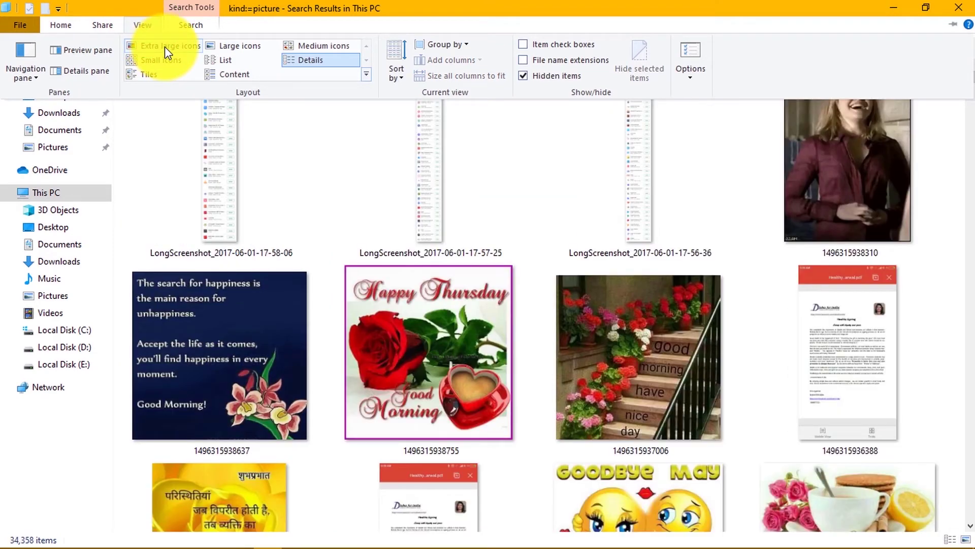
left_click(237, 47)
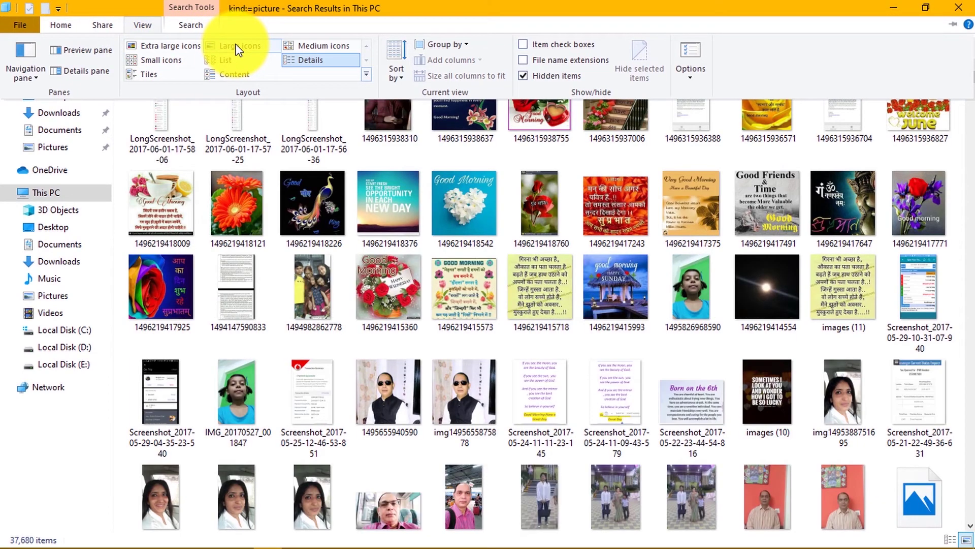
left_click(235, 45)
Scroll through the picture thumbnails, then clear the search.
scroll(687, 294, "down", 15)
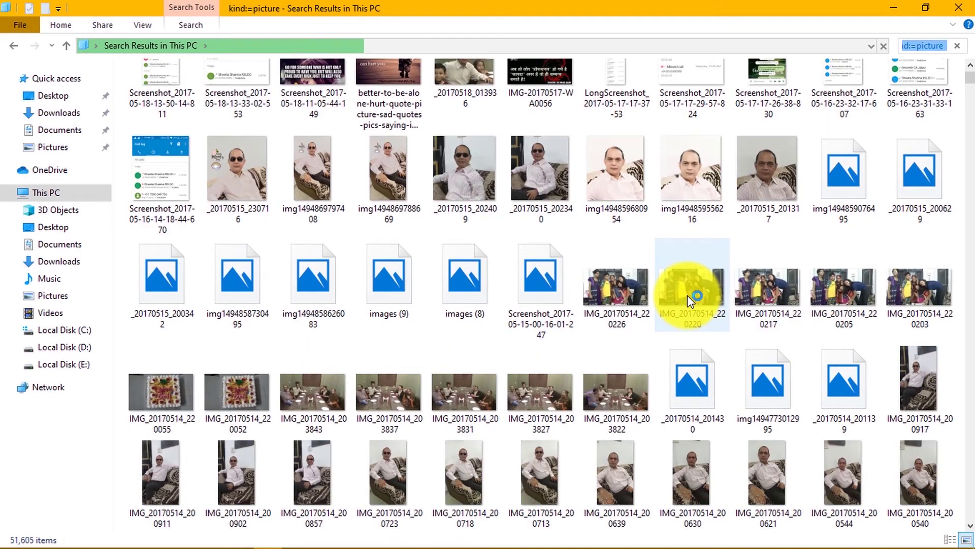
scroll(688, 295, "down", 5)
scroll(687, 295, "down", 6)
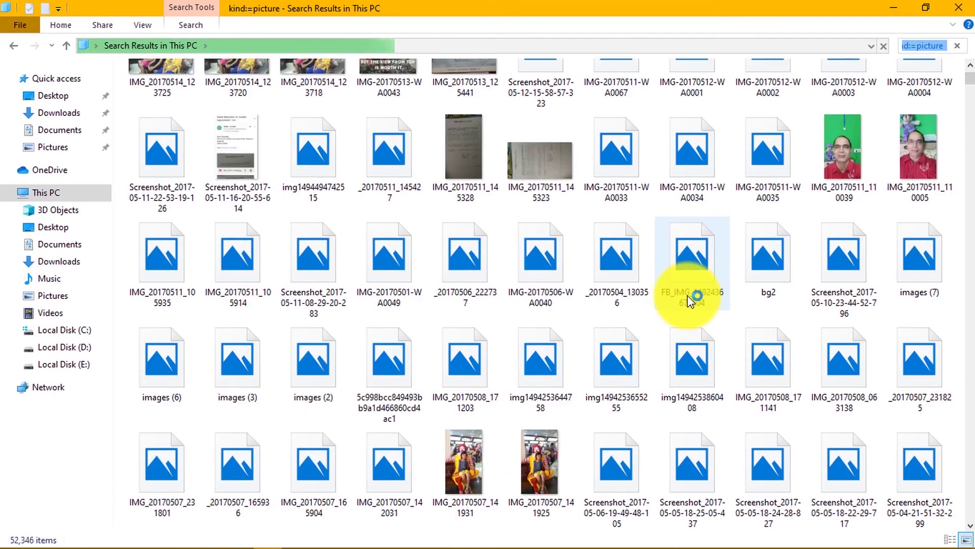
scroll(687, 294, "down", 10)
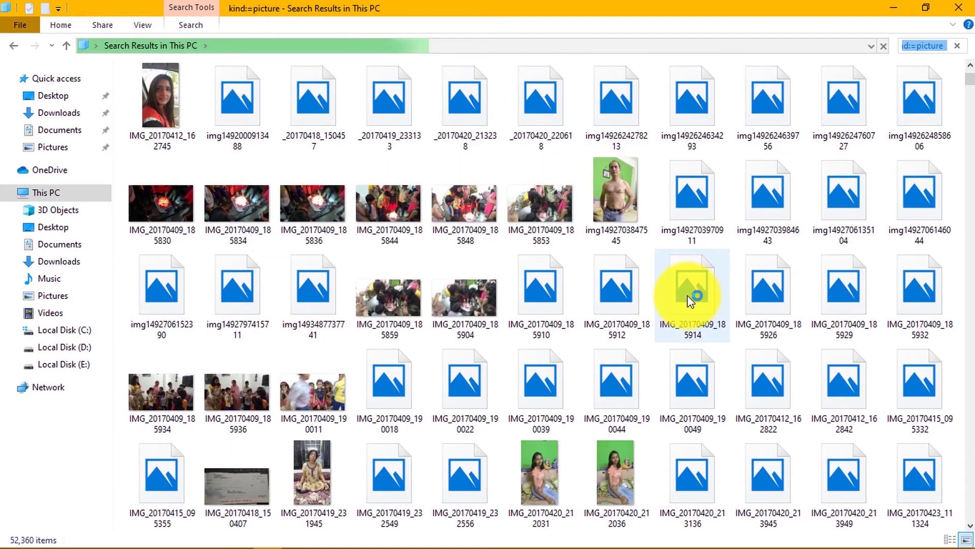
scroll(687, 295, "down", 3)
scroll(688, 294, "down", 3)
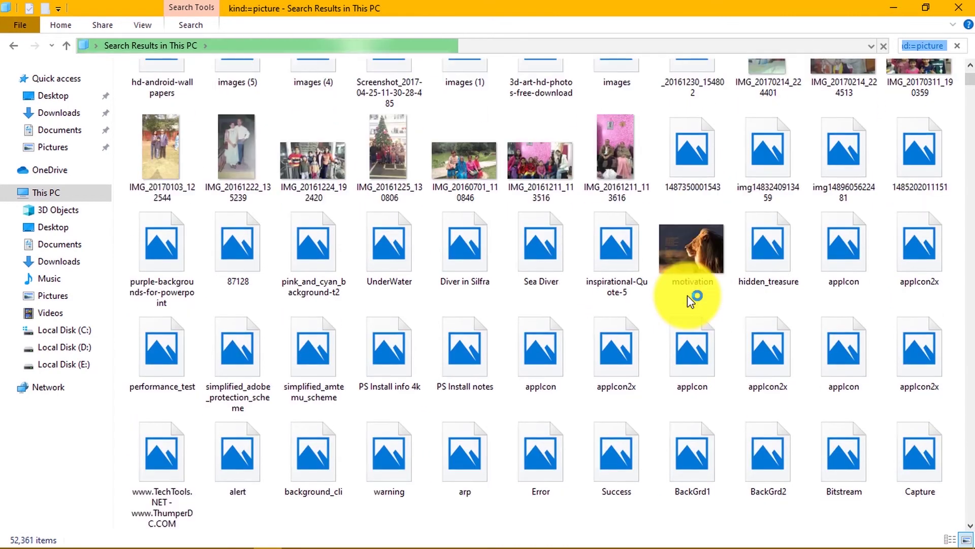
scroll(688, 294, "down", 5)
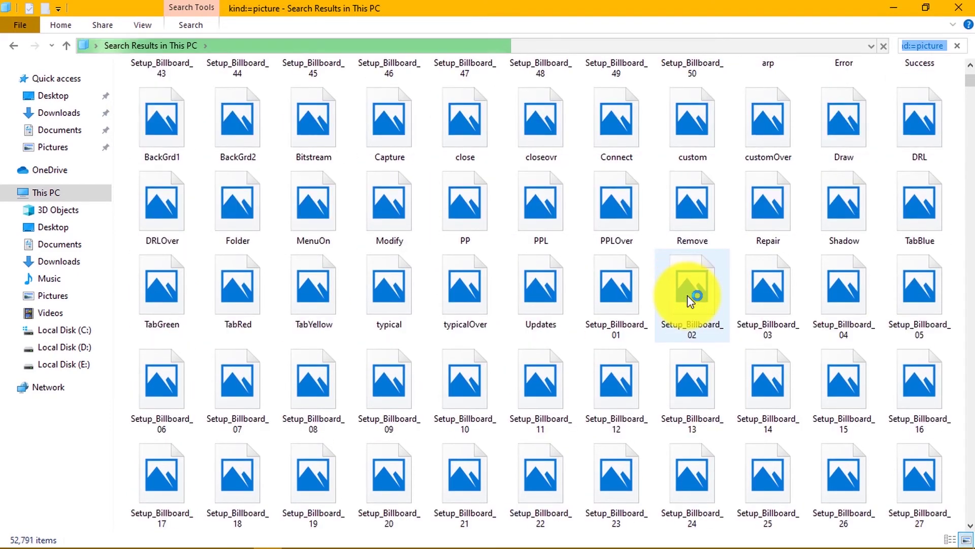
left_click(959, 48)
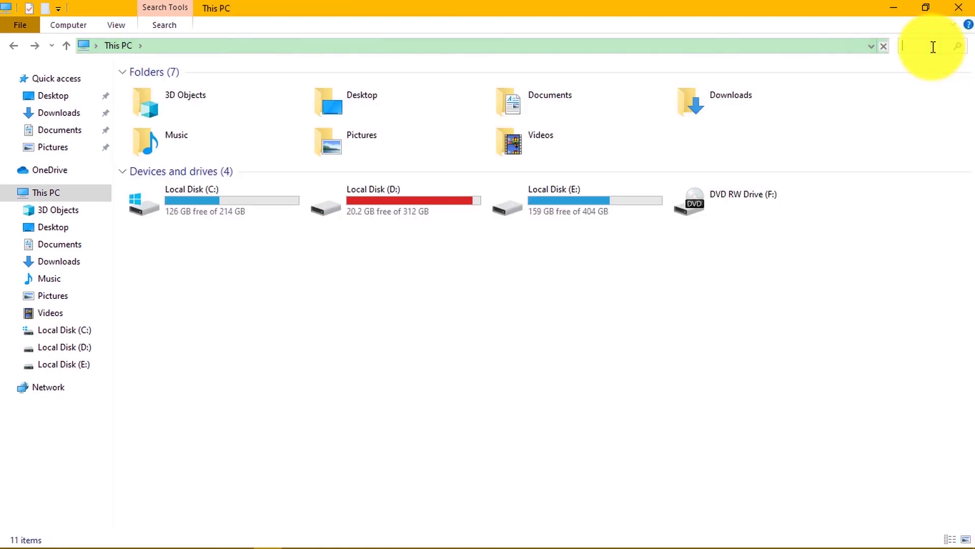
Clear the search box and close File Explorer.
left_click(932, 47)
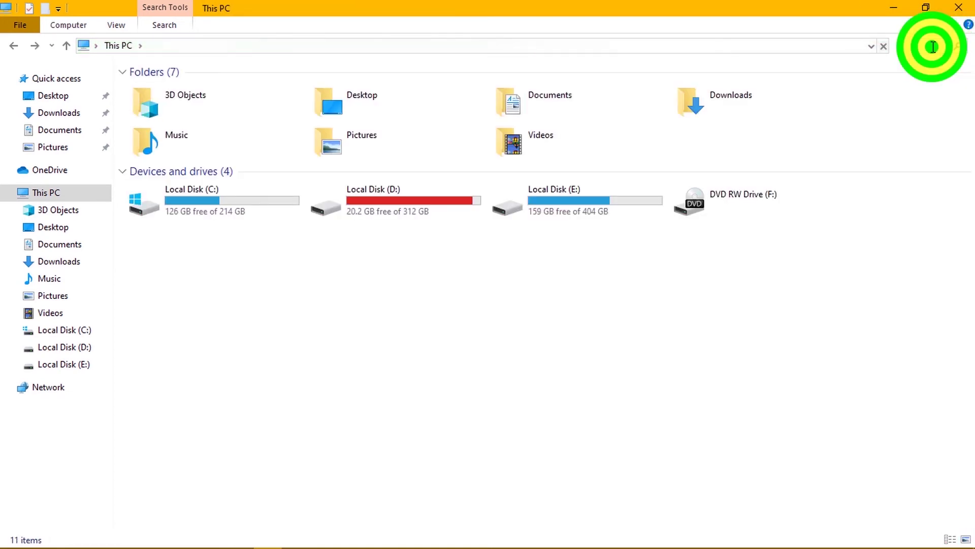
left_click(964, 9)
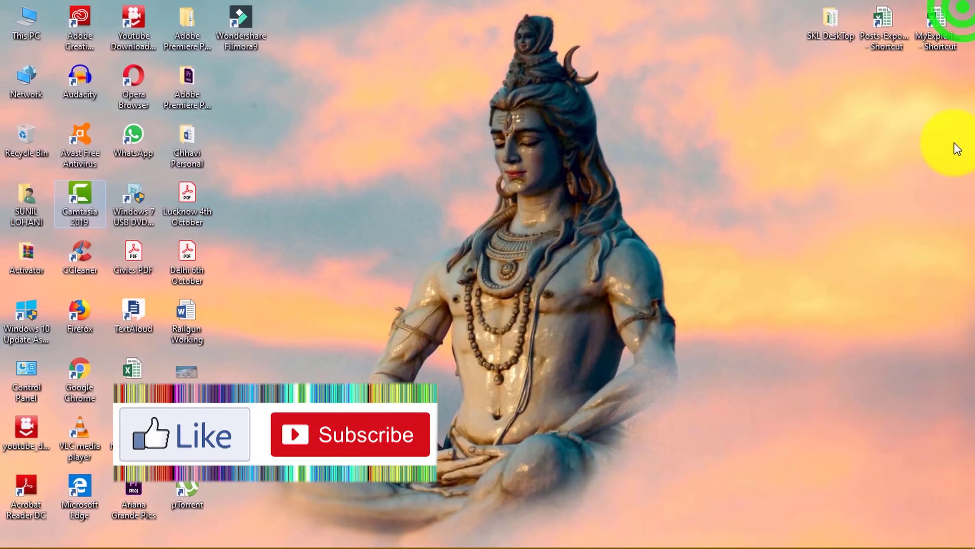